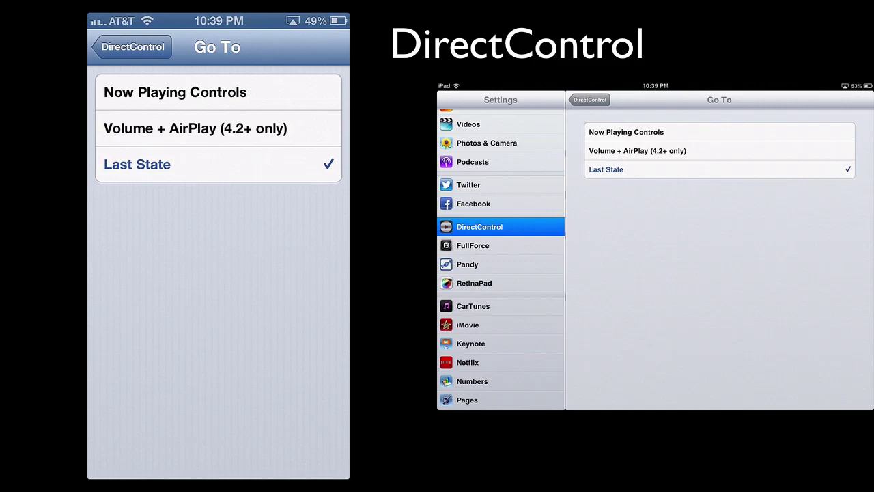
Choose Volume + AirPlay (4.2+ only) as the Go To target on both iPhone and iPad
left_click(195, 128)
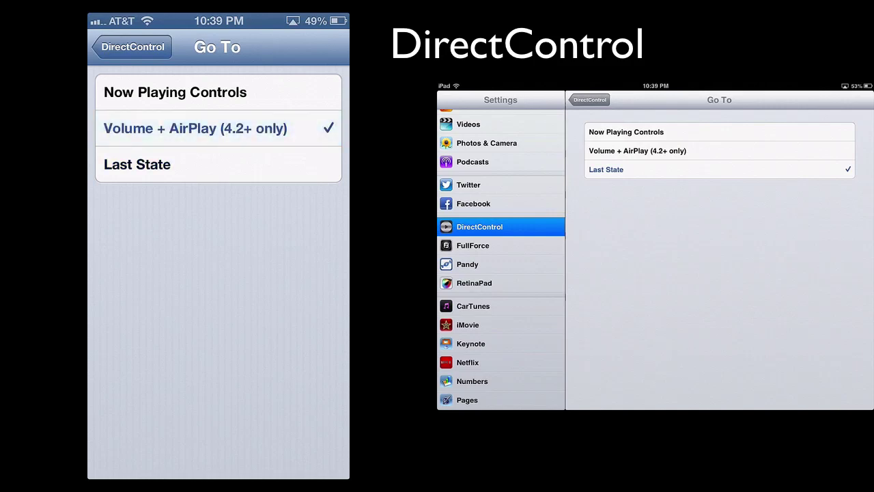
left_click(637, 150)
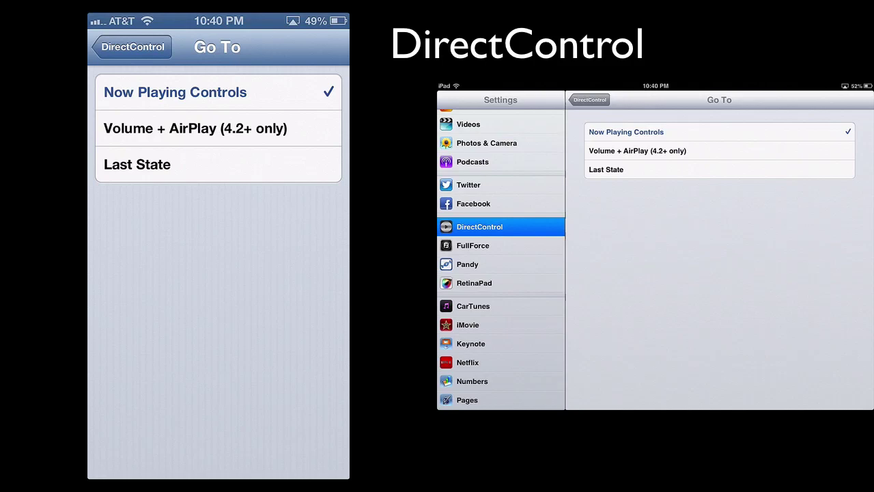
Test the iPhone's multitasking tray with a Home double-press, slide it over, and tap Play
key("Home")
key("Home")
left_click_drag(137, 423, 315, 424)
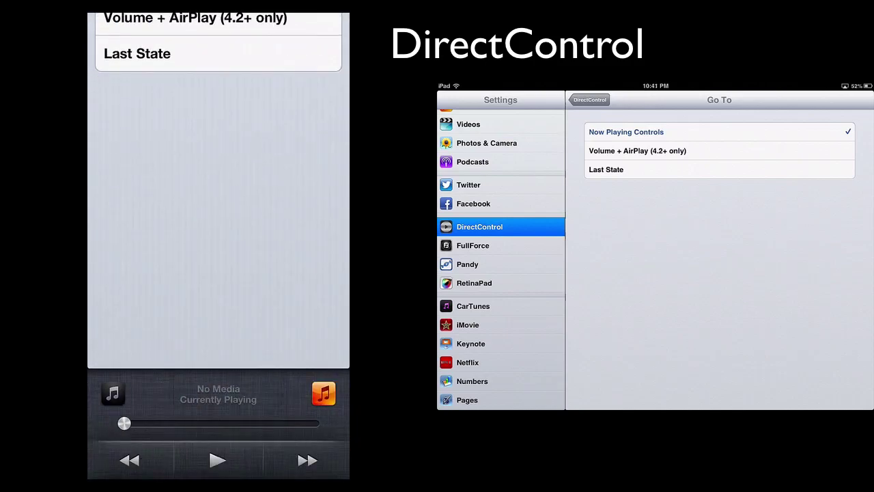
left_click(218, 460)
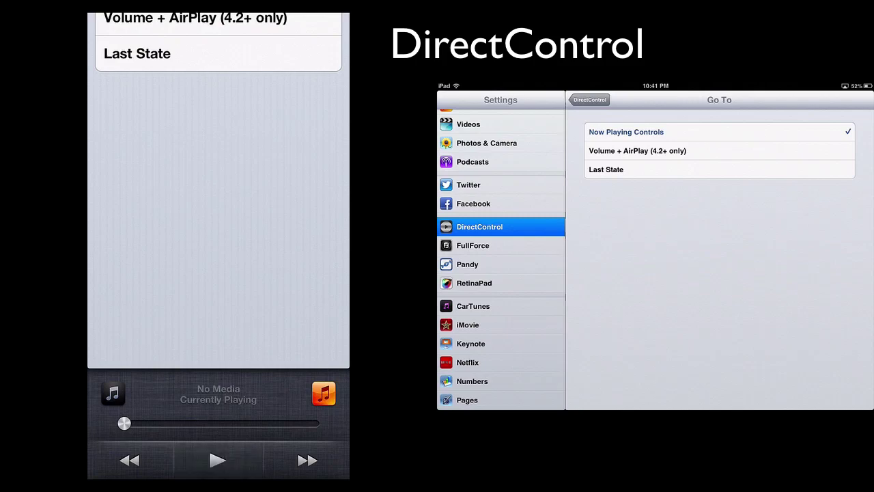